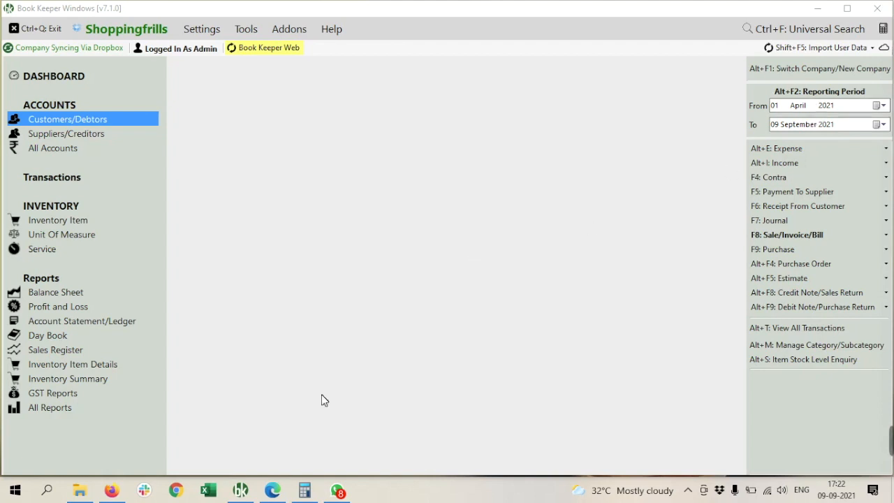
Search 'whatsapp download' from the Firefox address bar.
left_click(112, 493)
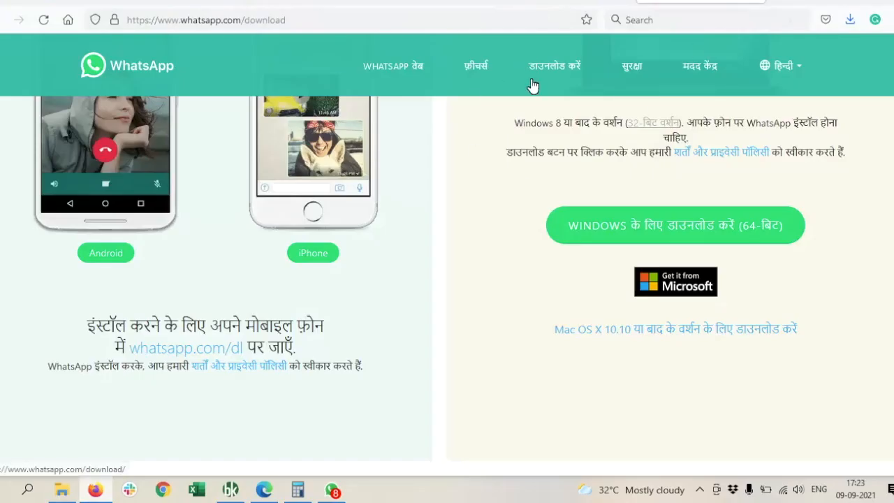
left_click(336, 21)
key("BackSpace")
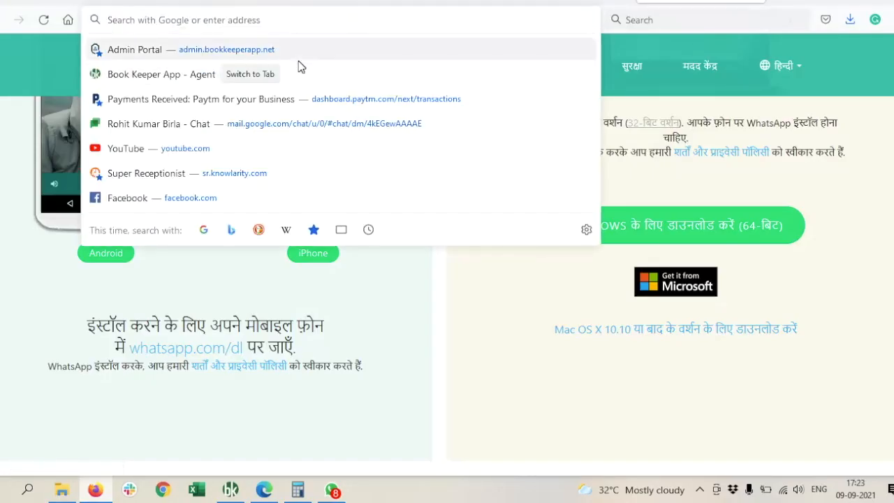
type("w")
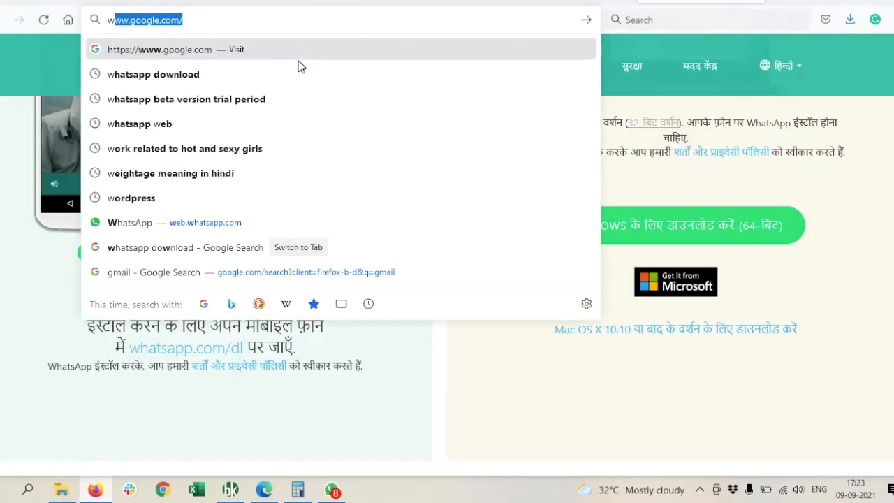
type("hsat")
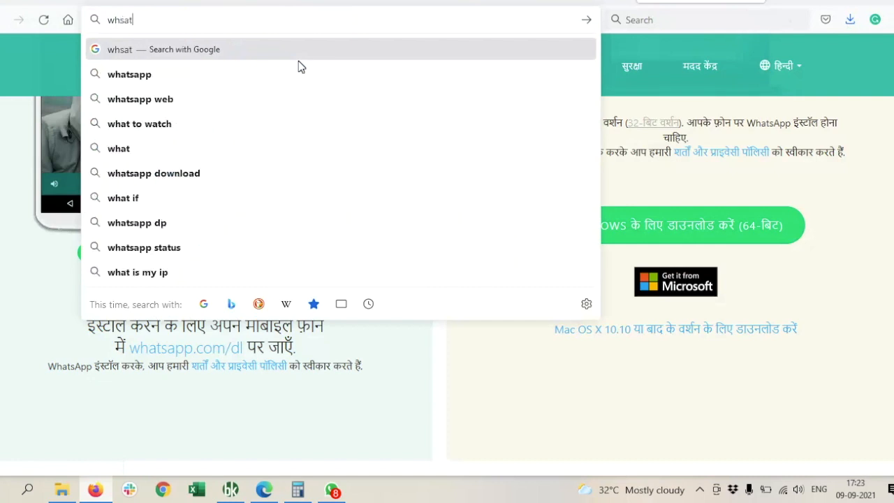
key("Down")
key("Down")
key("Down")
key("Down")
key("Down")
key("Return")
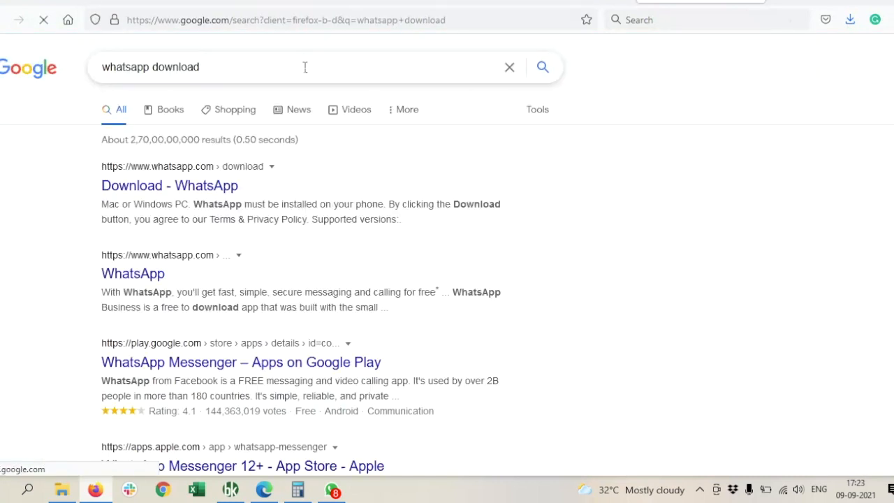
Open the whatsapp.com/download result in a new tab and request the 64-bit Windows WhatsAppSetup.exe installer.
right_click(162, 196)
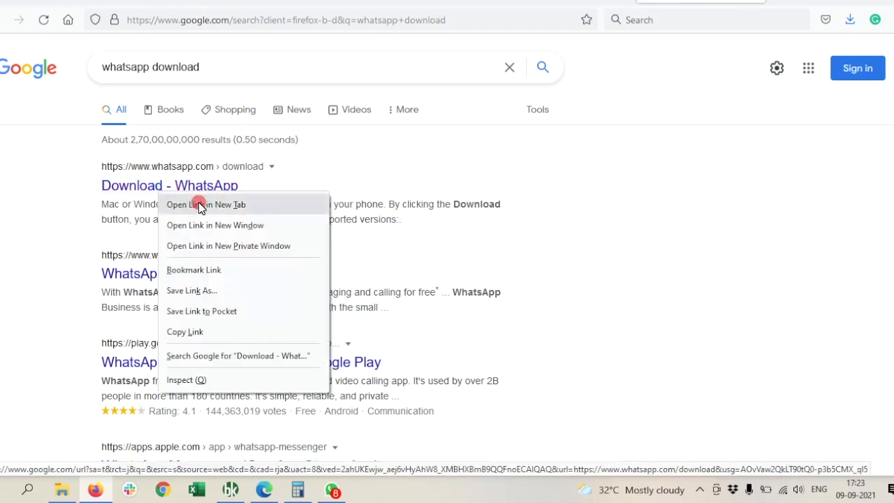
left_click(199, 203)
key("ctrl+Tab")
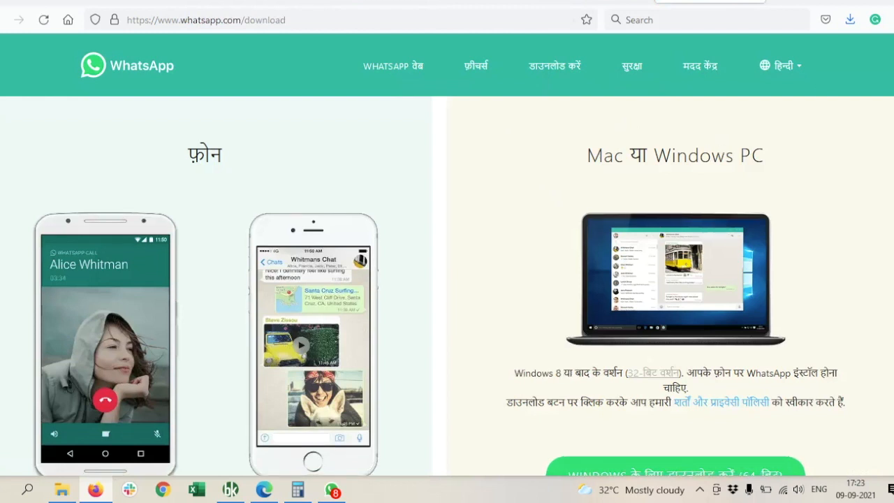
scroll(447, 280, "down", 3)
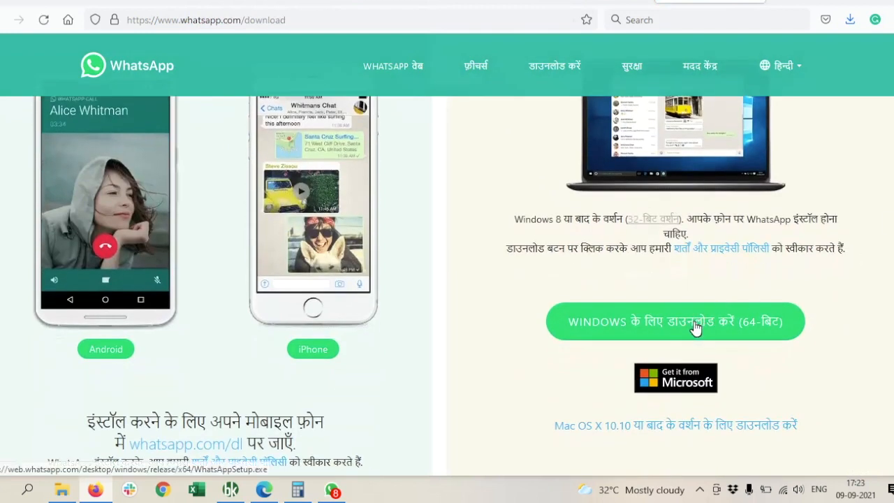
left_click(696, 329)
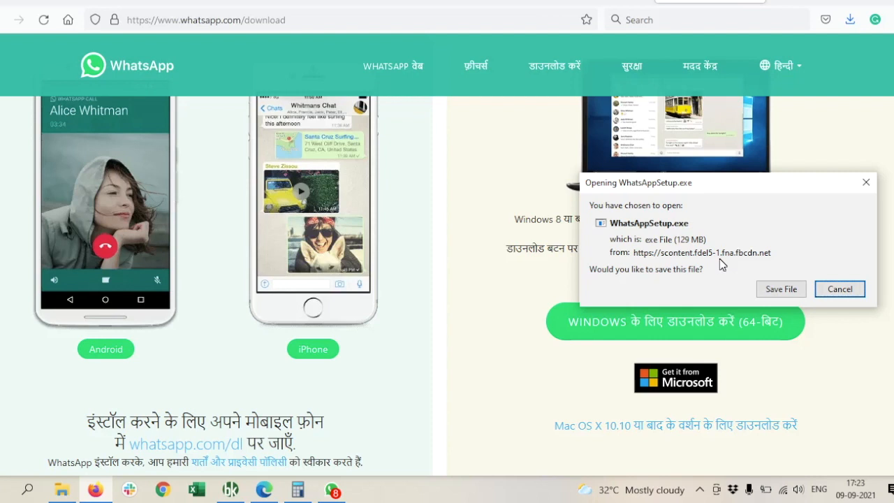
left_click(866, 183)
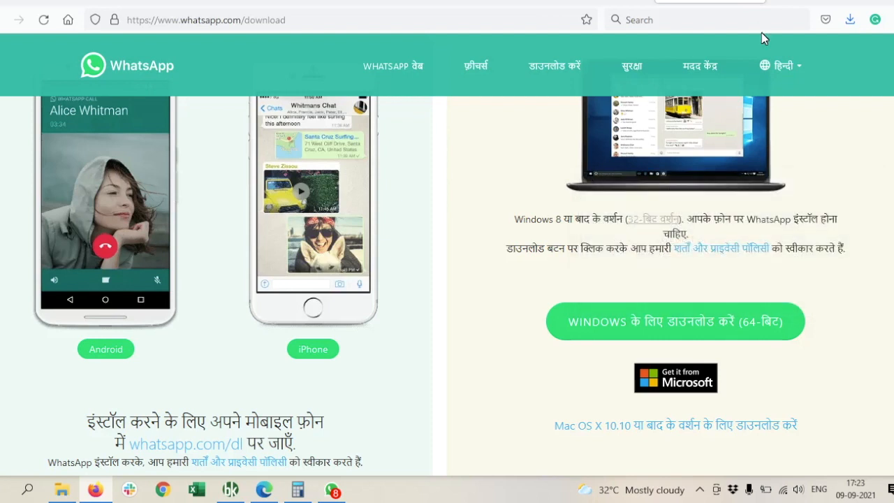
Launch WhatsApp Desktop, then minimize the browser and WhatsApp so the Book Keeper dashboard shows.
left_click(335, 489)
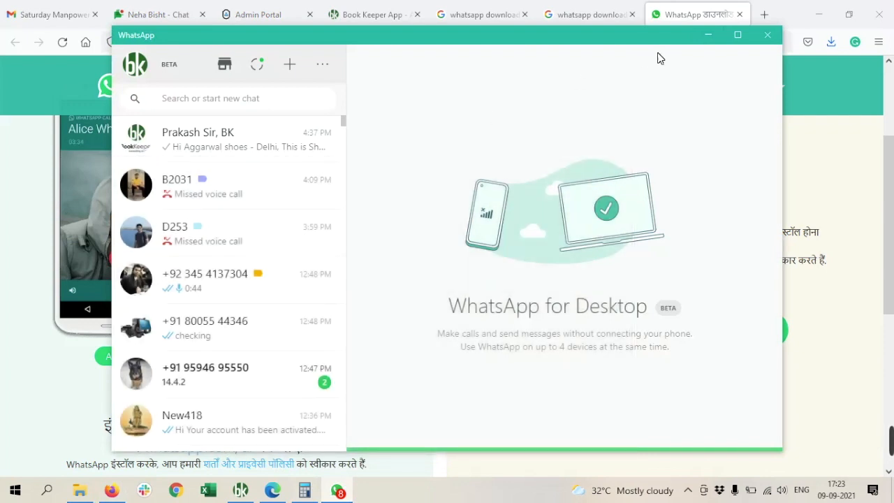
left_click(819, 14)
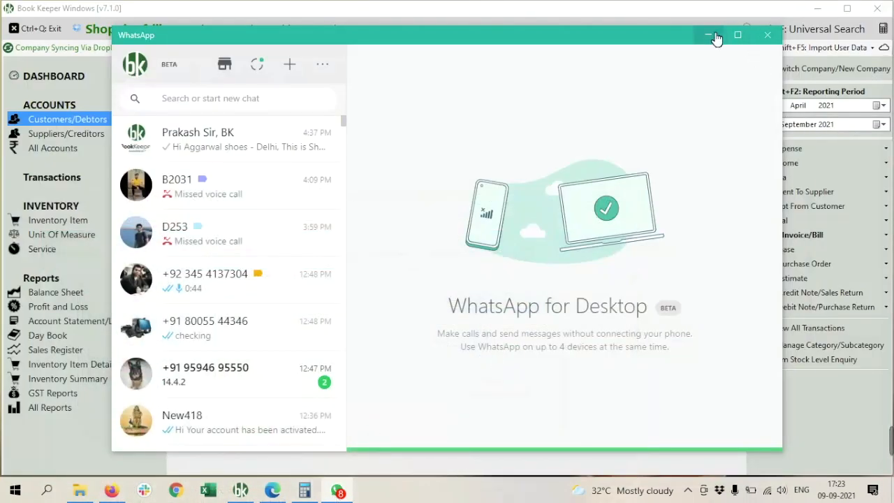
left_click(711, 34)
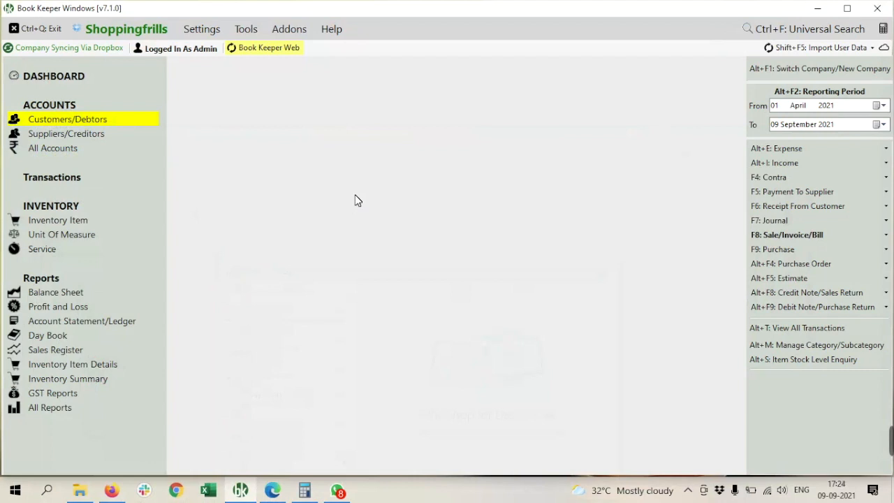
left_click(193, 35)
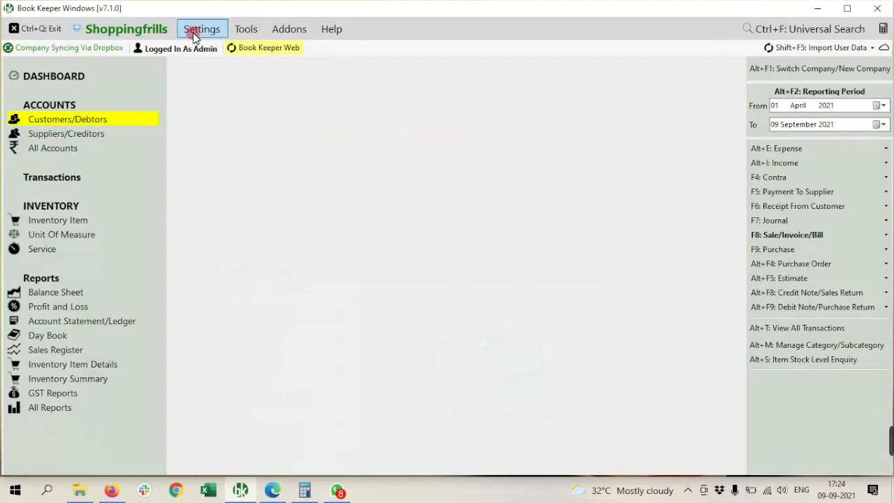
left_click(225, 68)
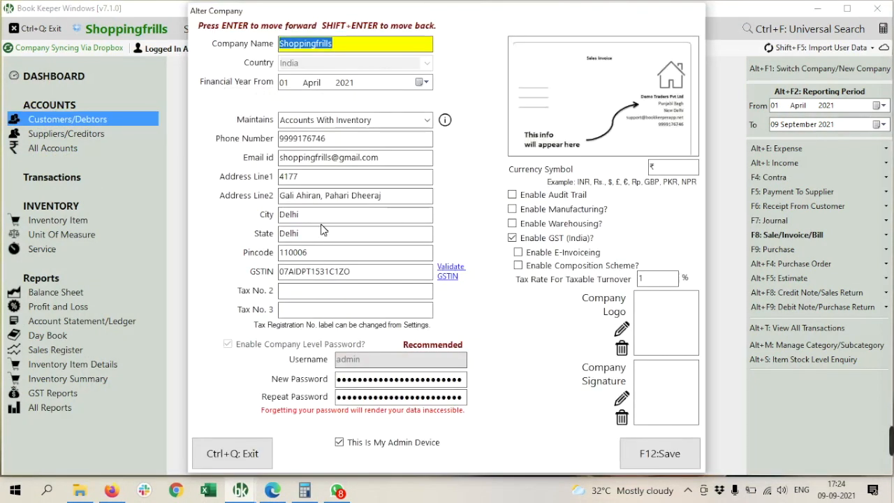
left_click(343, 143)
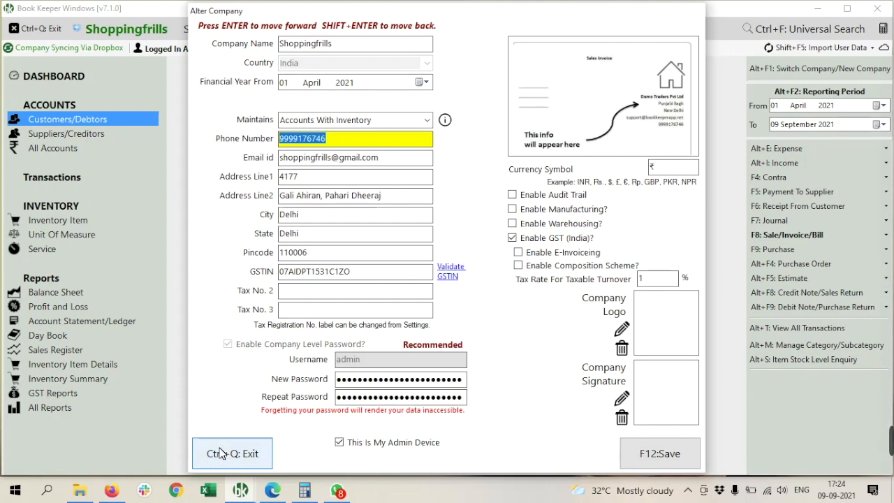
left_click(220, 453)
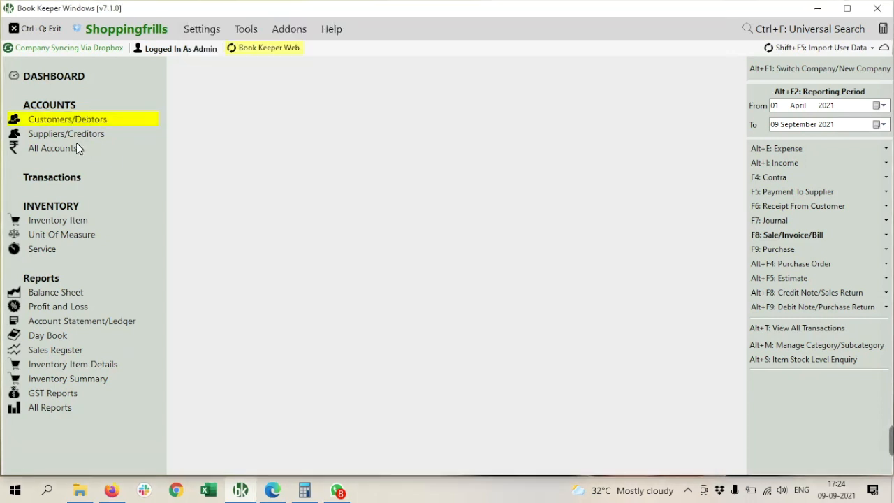
left_click(93, 118)
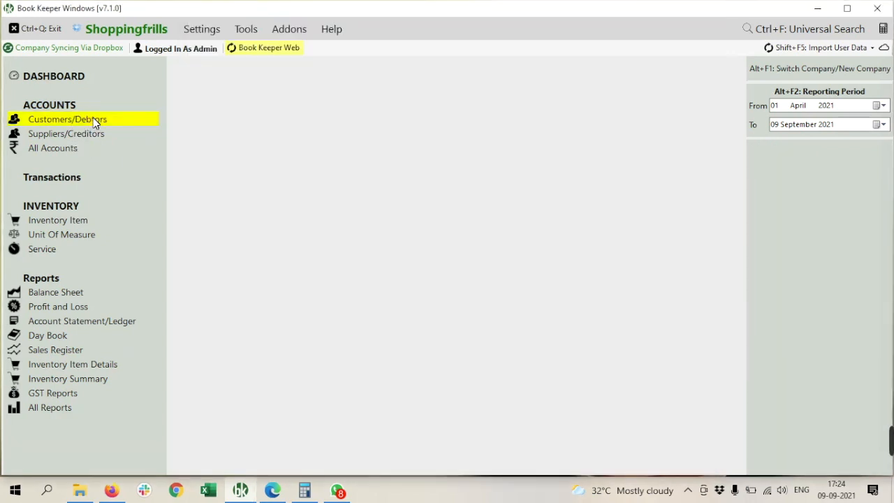
left_click(158, 148)
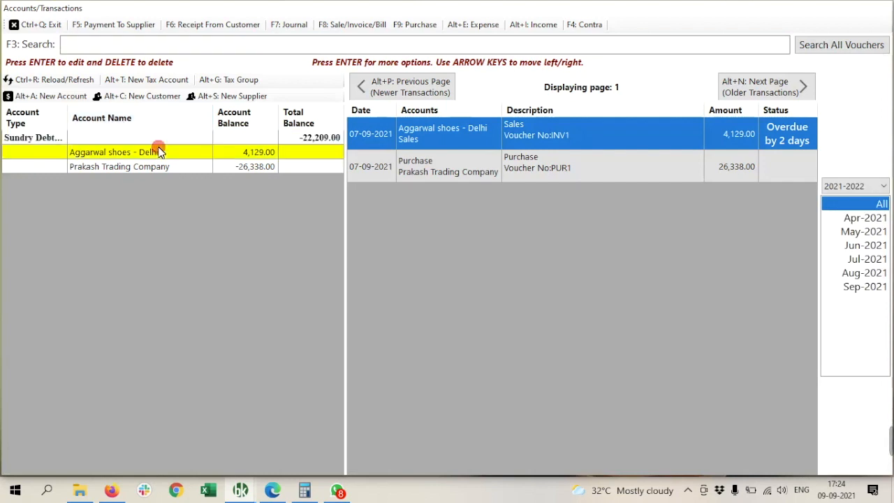
right_click(160, 148)
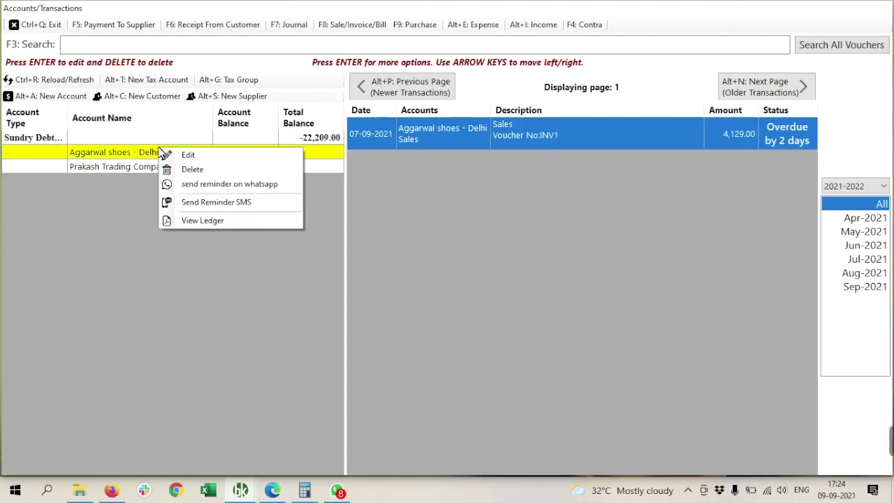
left_click(196, 155)
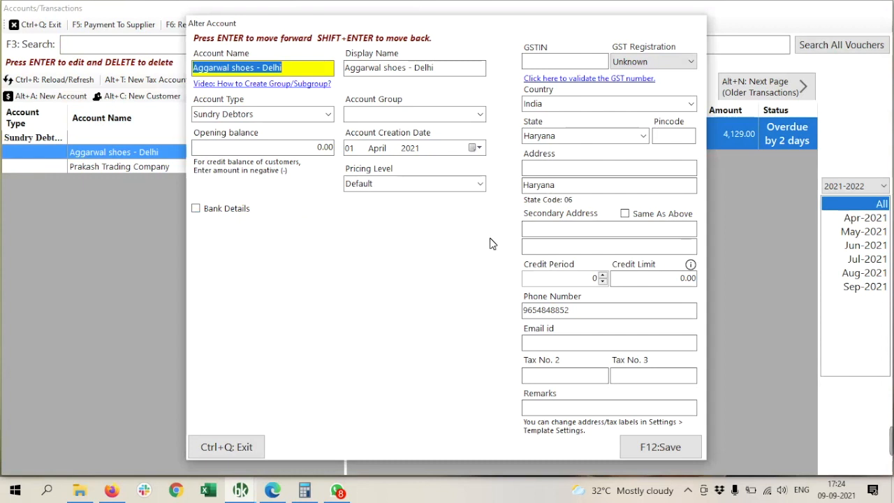
left_click(582, 313)
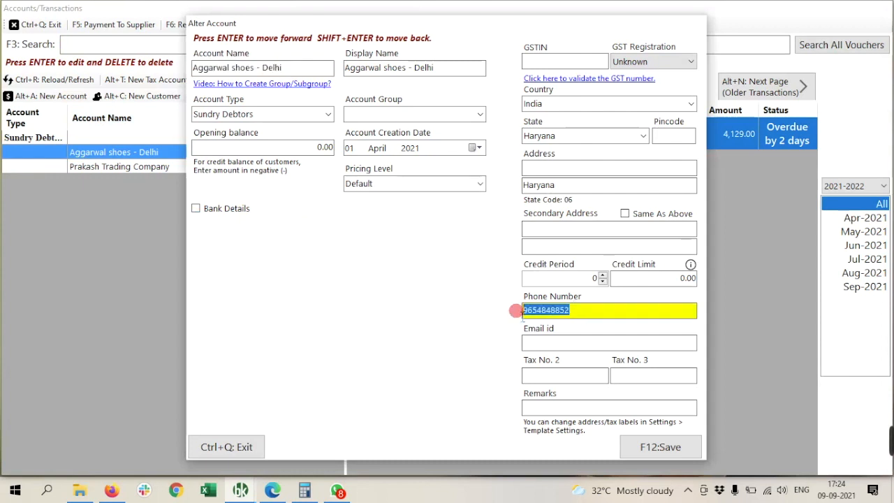
left_click(227, 446)
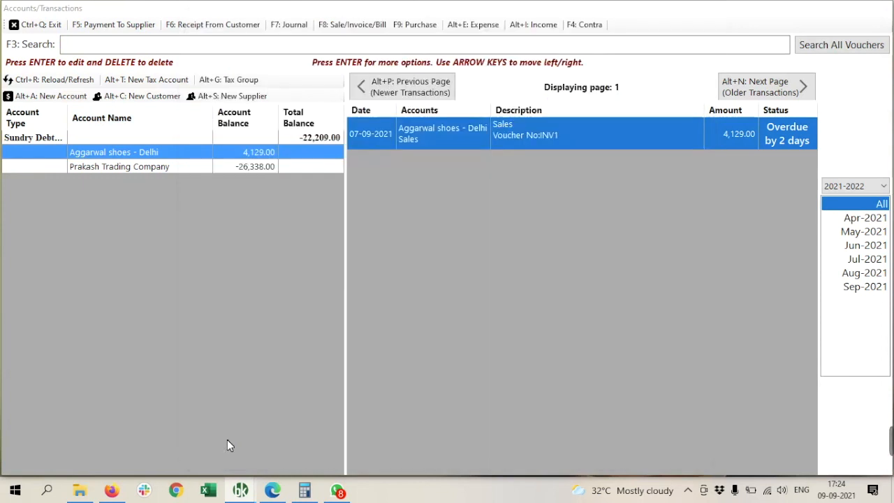
left_click(25, 28)
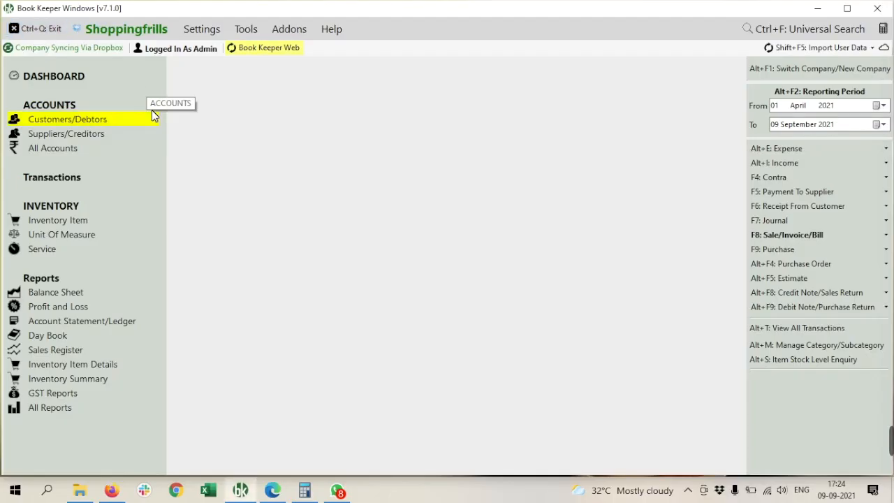
In Message Settings choose 'configure for whatsapp' with country prefix +91, then exit the settings.
left_click(195, 36)
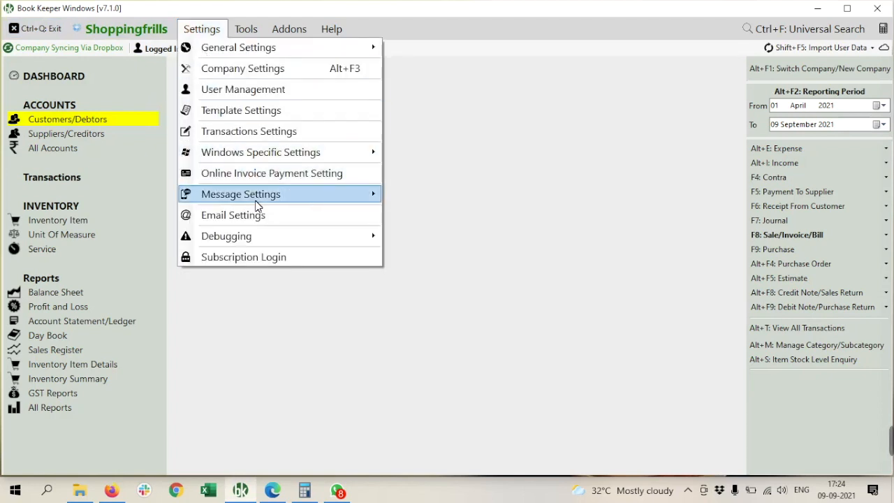
mouse_move(241, 194)
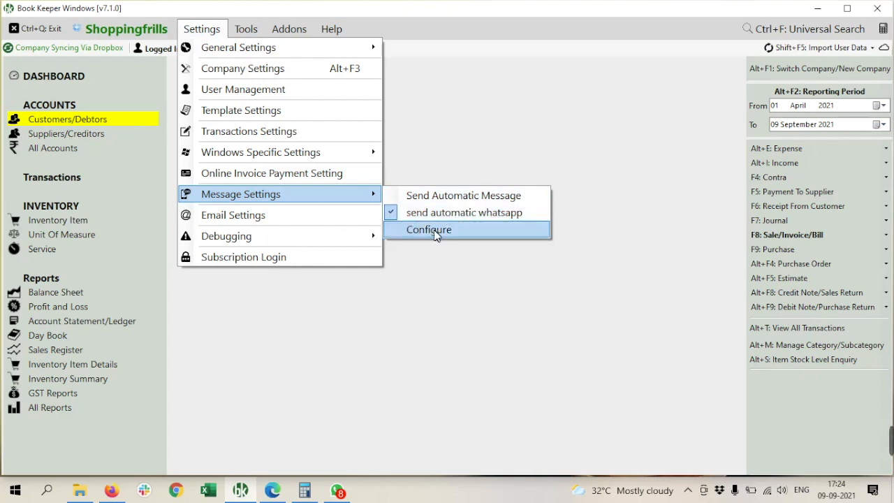
left_click(435, 236)
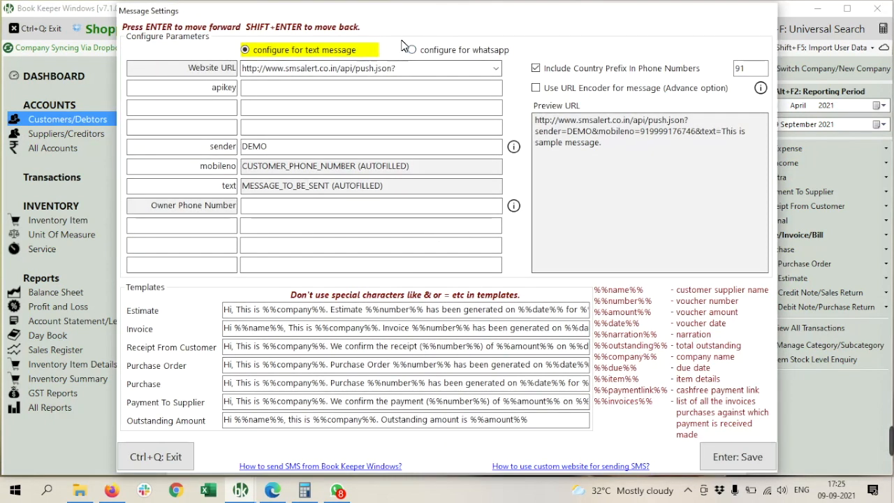
left_click(412, 51)
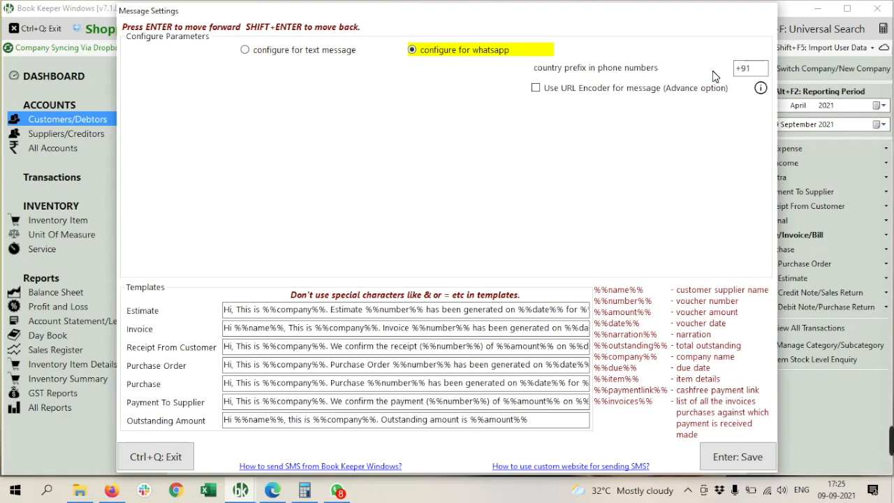
left_click(766, 70)
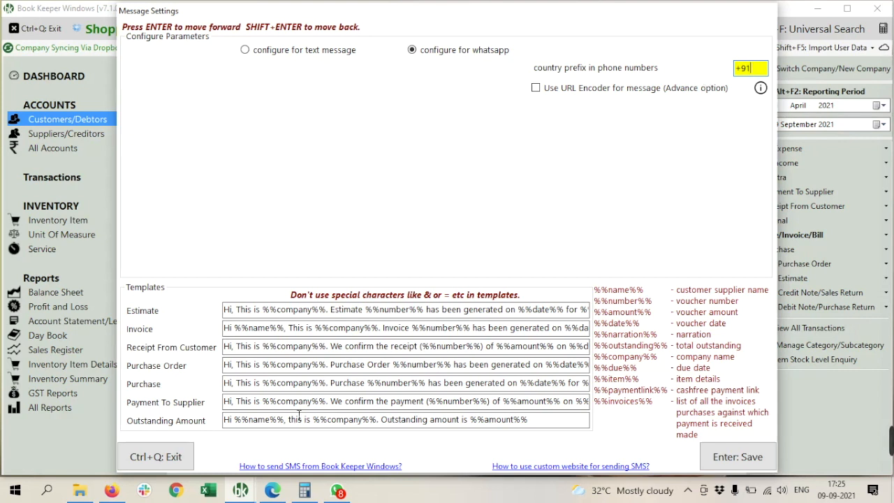
left_click(179, 456)
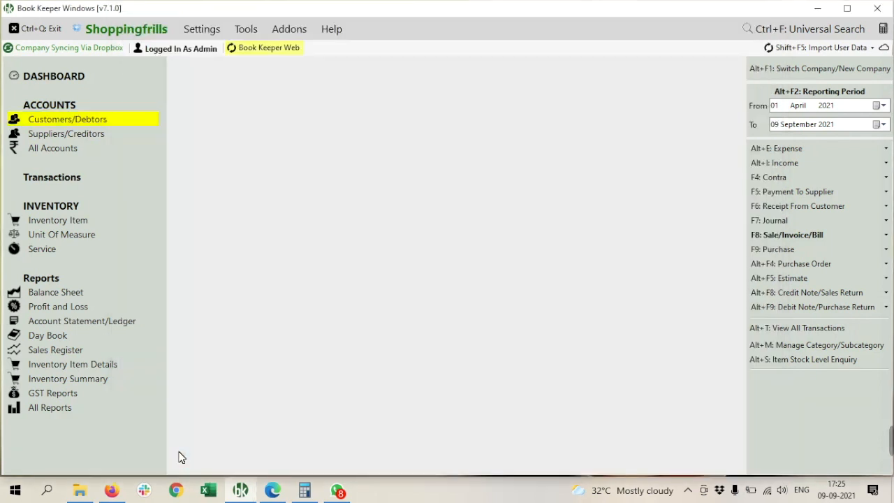
Create a new sale invoice for Aggarwal shoes - Delhi, accepting the dates and buyer details.
left_click(761, 242)
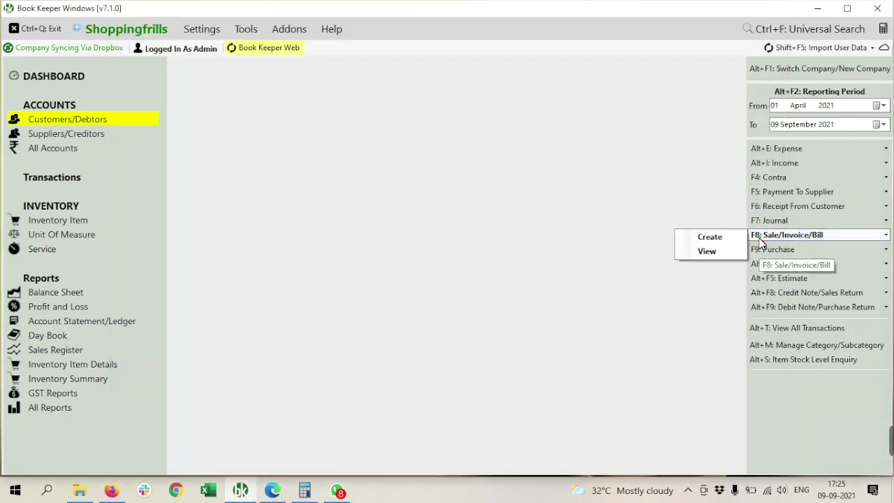
left_click(722, 245)
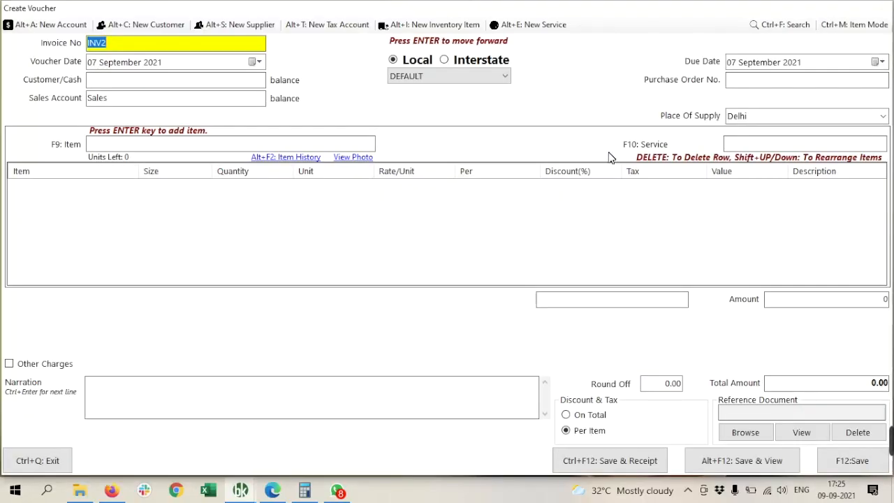
key("Return")
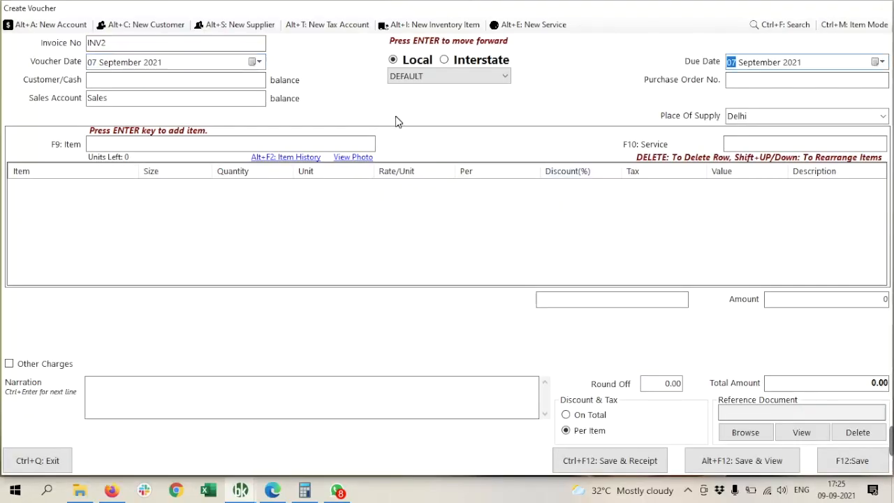
key("Return")
key("Return")
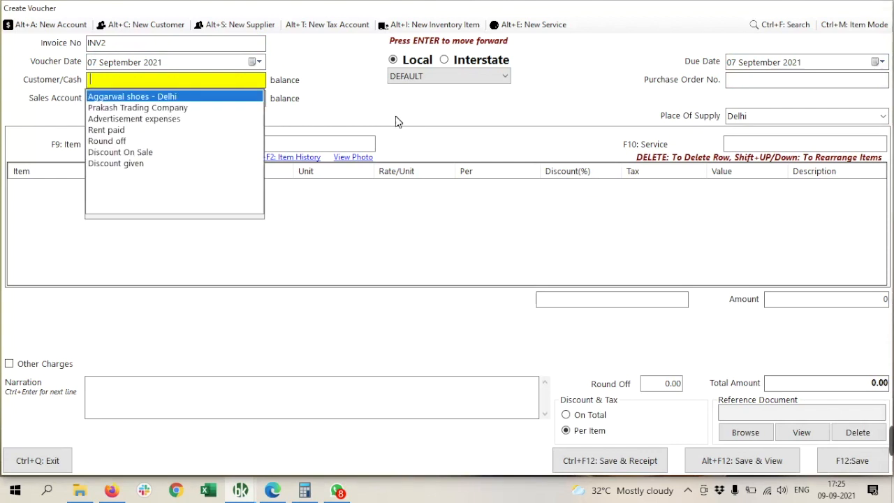
key("Return")
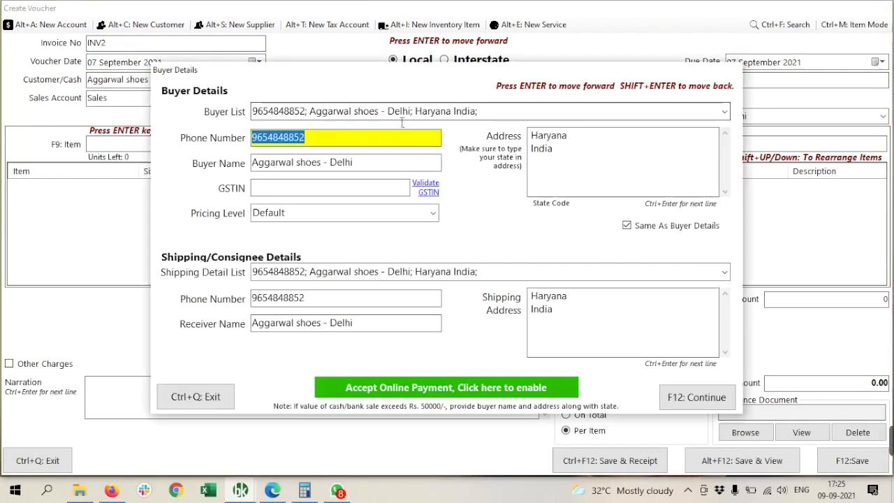
key("Return")
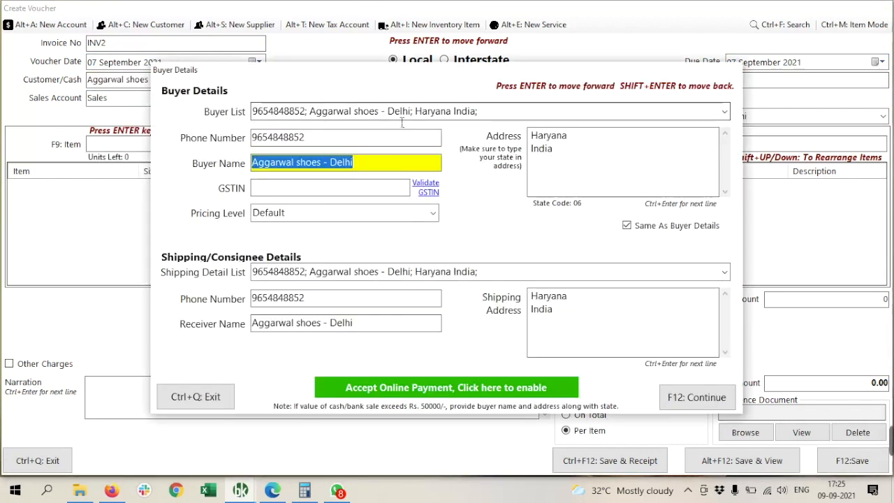
key("Return")
key("Return")
key("Return")
key("Return")
key("Return")
key("Return")
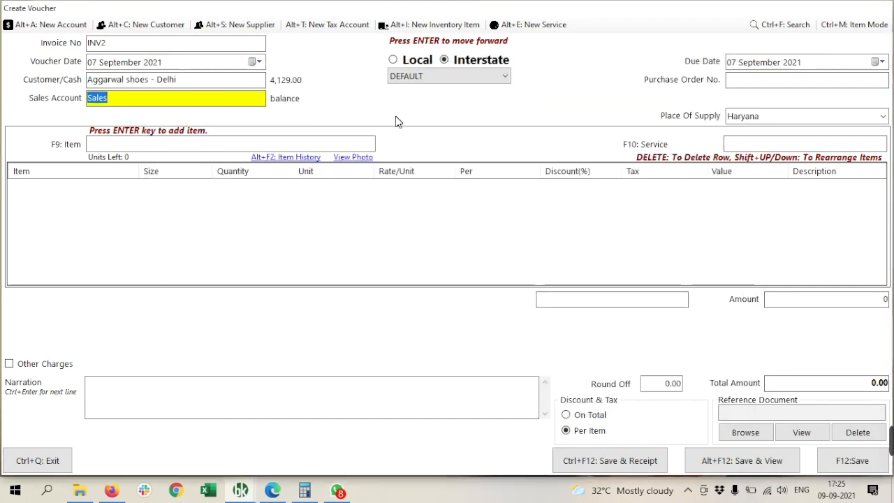
key("Return")
key("Return")
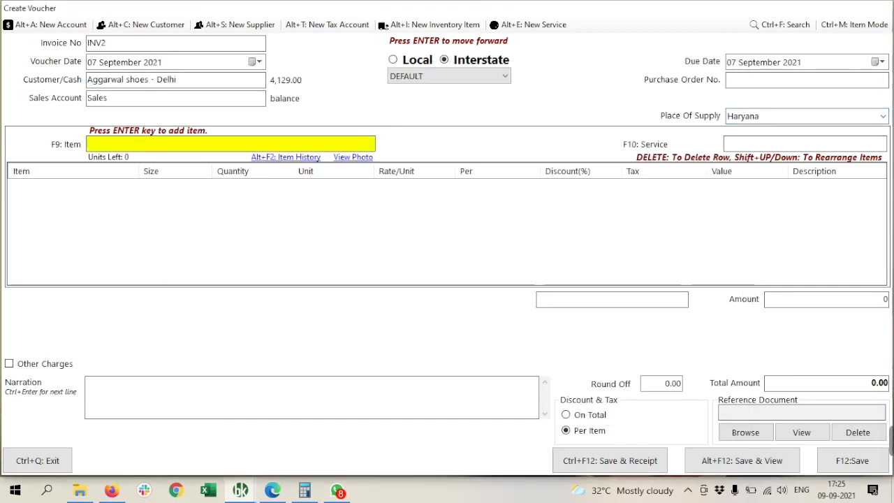
type("s")
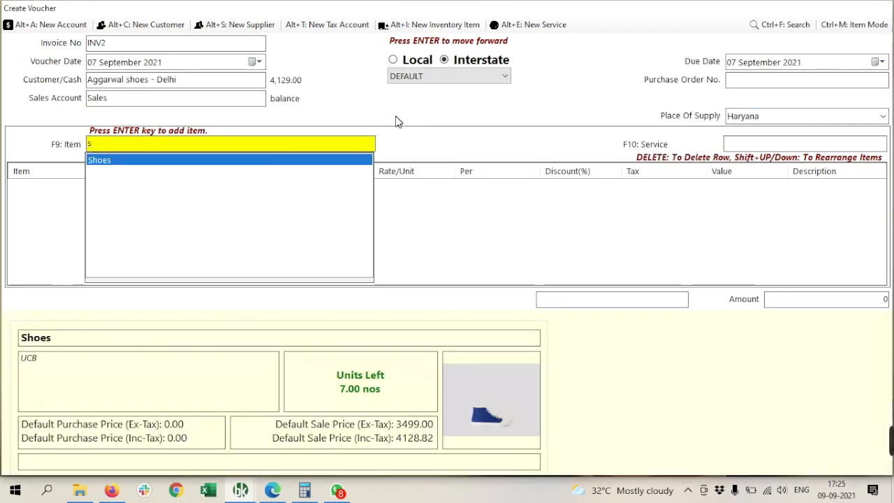
Add item Shoes with one pair of size 6 White and continue.
key("Return")
key("Return")
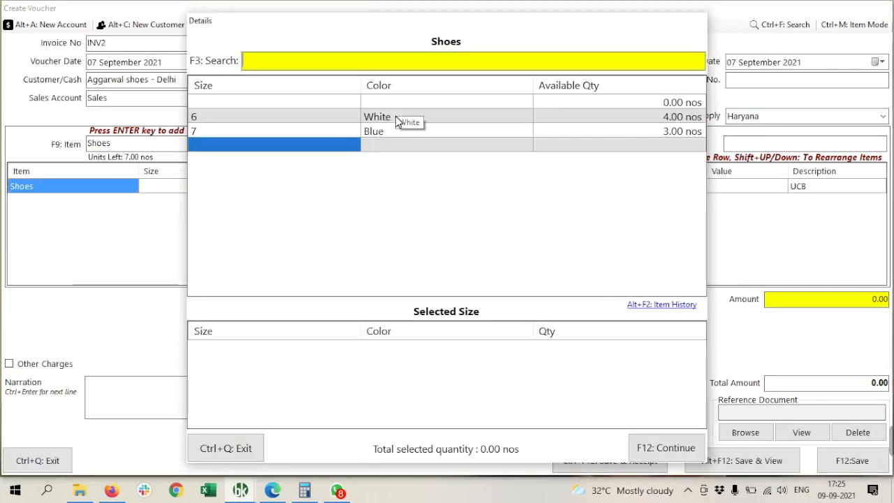
type("6")
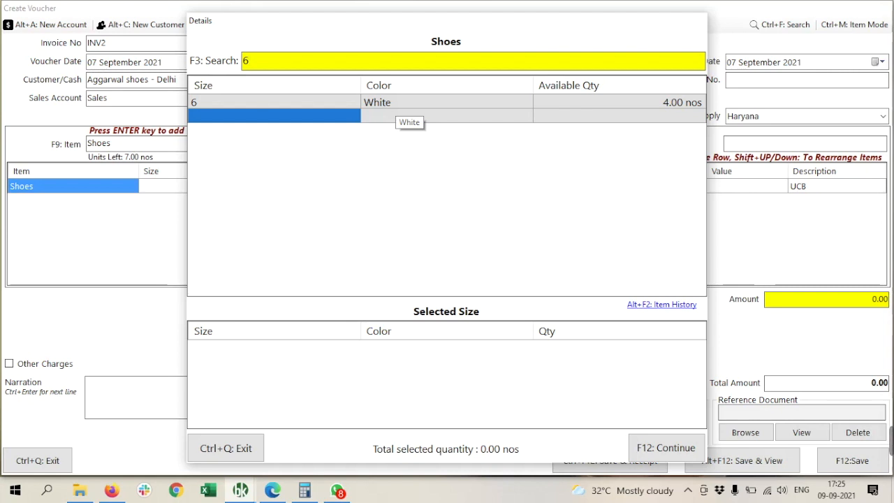
key("Return")
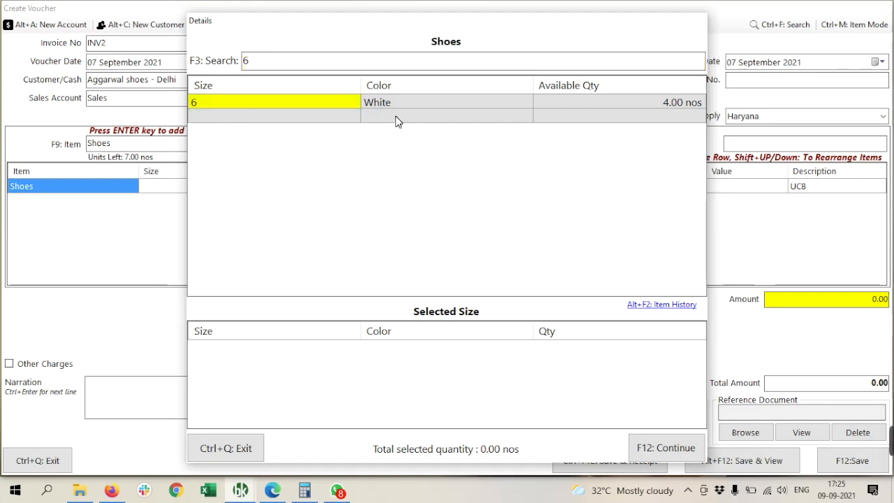
key("Return")
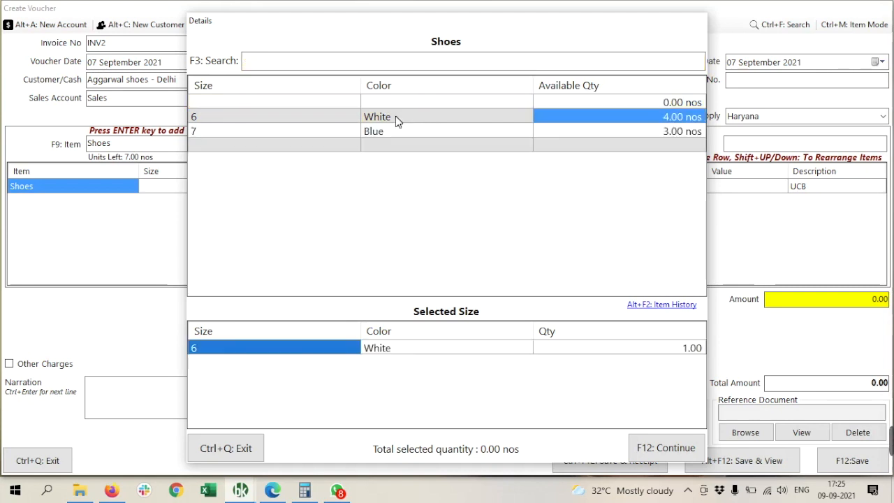
left_click(675, 448)
Accept the Shoes line, decline adding more items and pass the narration.
key("Return")
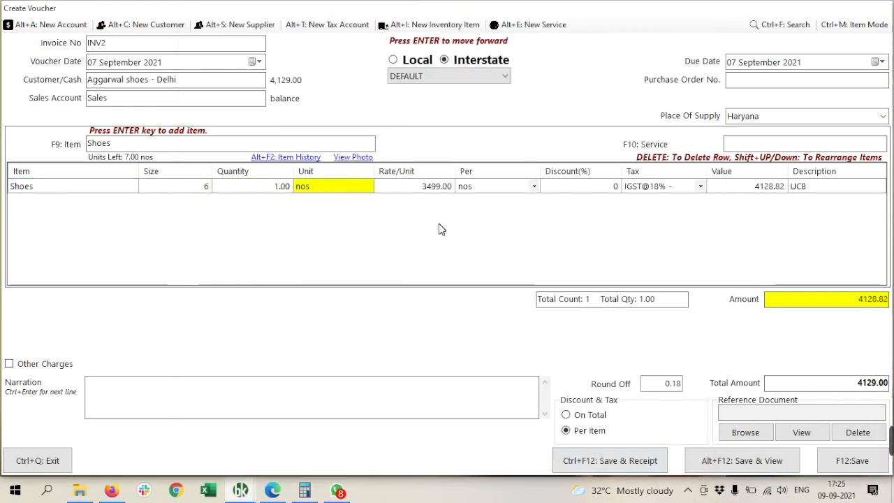
key("Return")
key("Return")
key("Return")
key("Return")
key("Return")
key("Return")
key("Return")
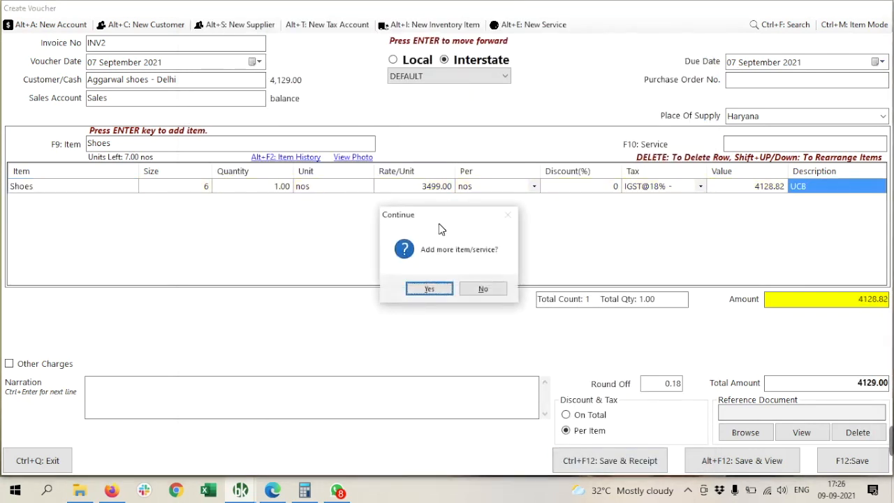
key("Right")
key("Return")
key("Return")
key("Return")
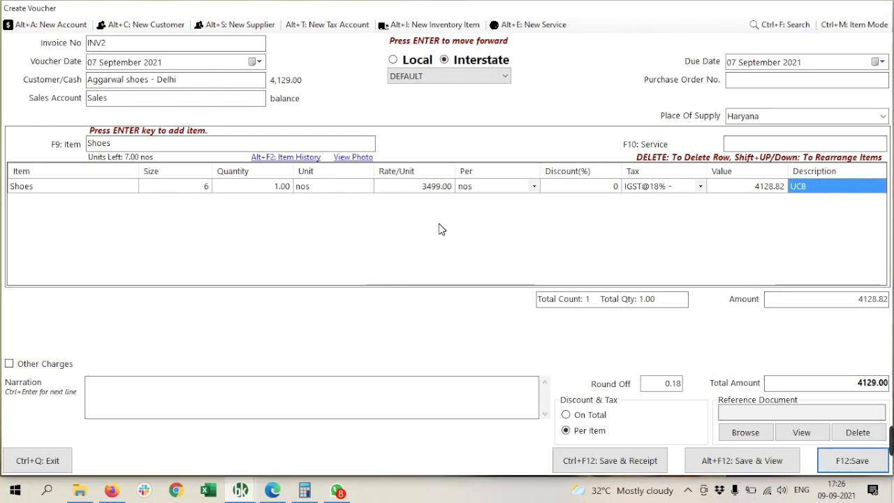
key("Return")
key("Return")
Save invoice INV2, cancel printing and exit the Tax Invoice preview.
key("alt+p")
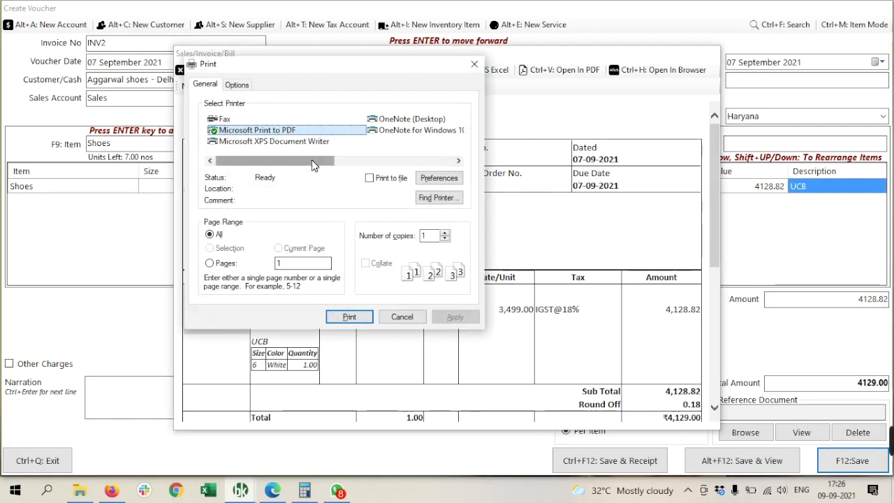
left_click(403, 318)
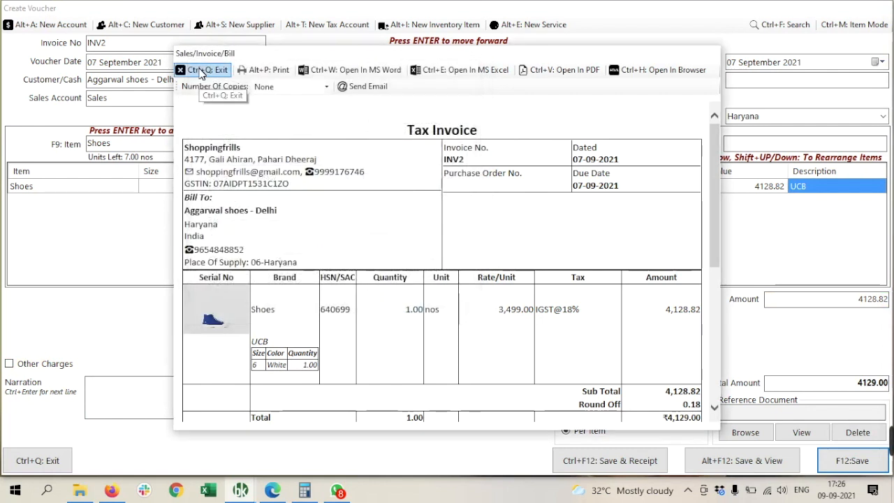
left_click(201, 74)
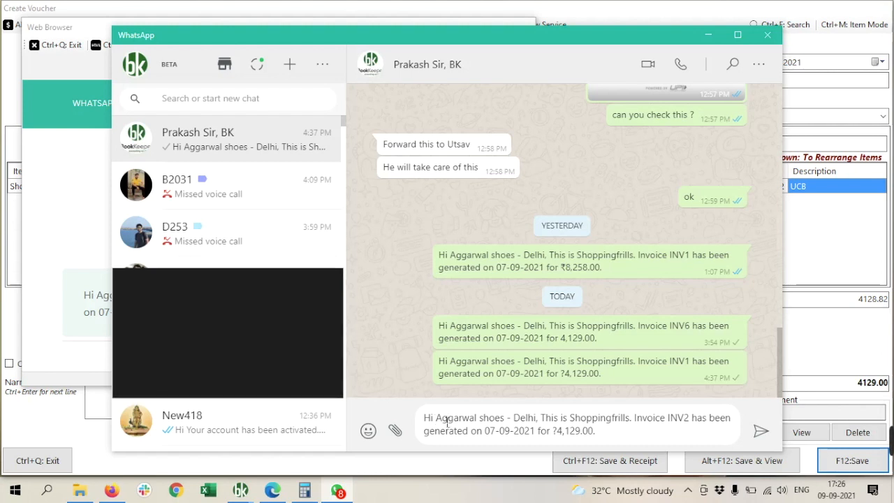
Review the prefilled INV2 ₹4,129.00 message in the WhatsApp chat and send it.
left_click_drag(436, 418, 535, 417)
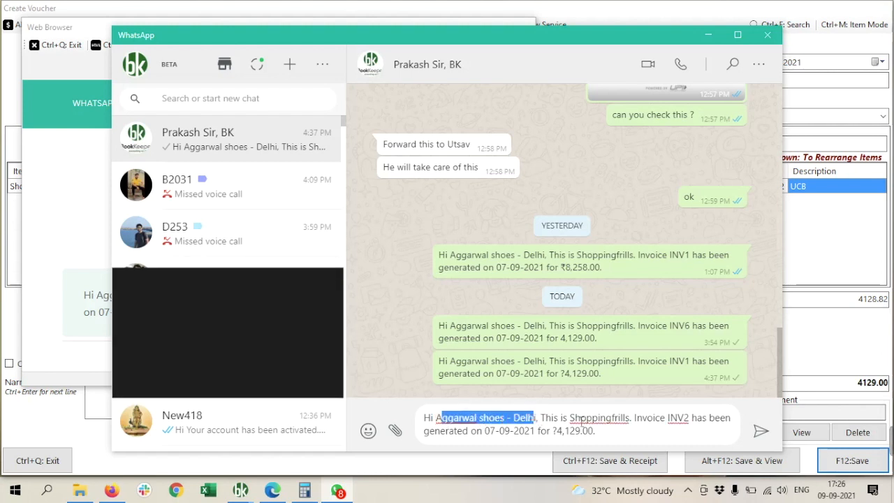
left_click_drag(570, 417, 690, 417)
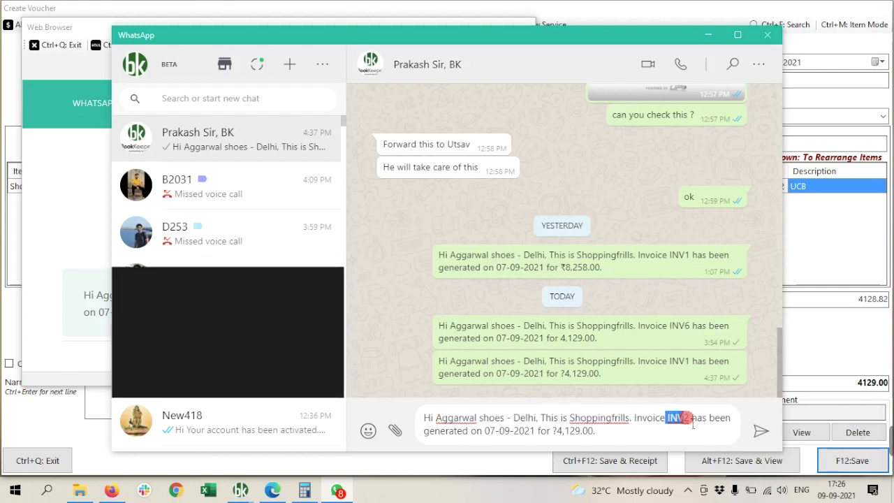
left_click_drag(485, 431, 600, 432)
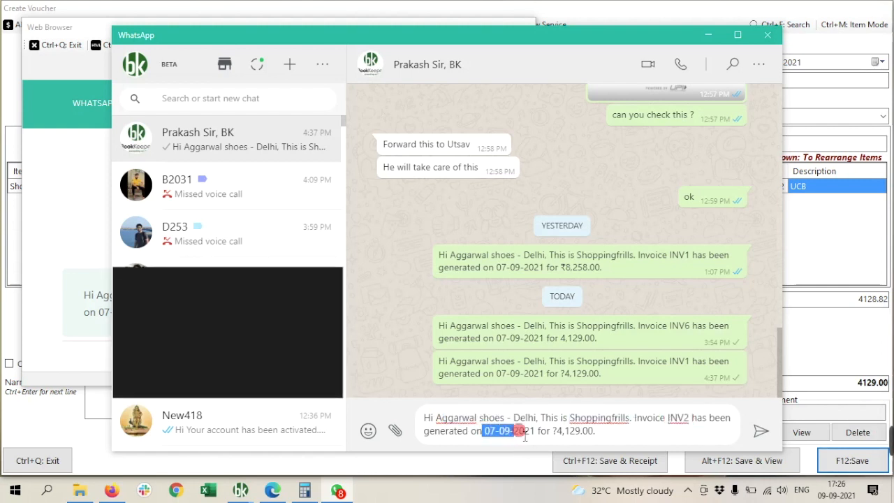
left_click(620, 434)
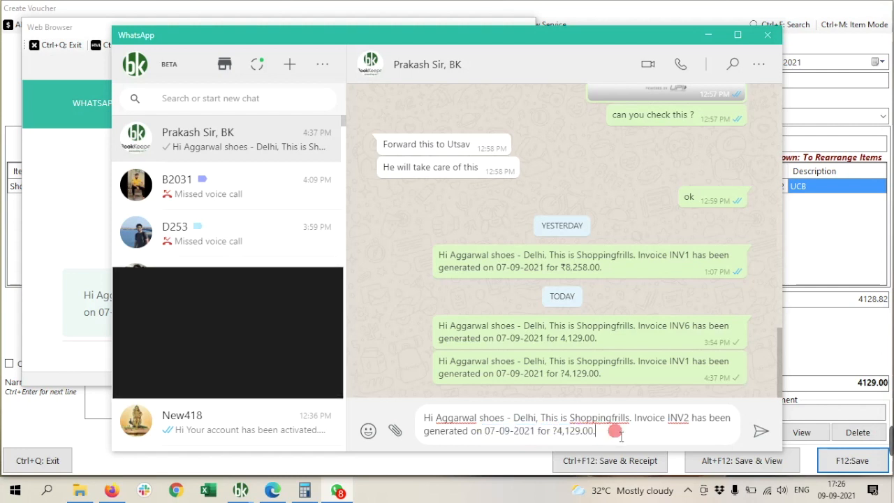
left_click(760, 431)
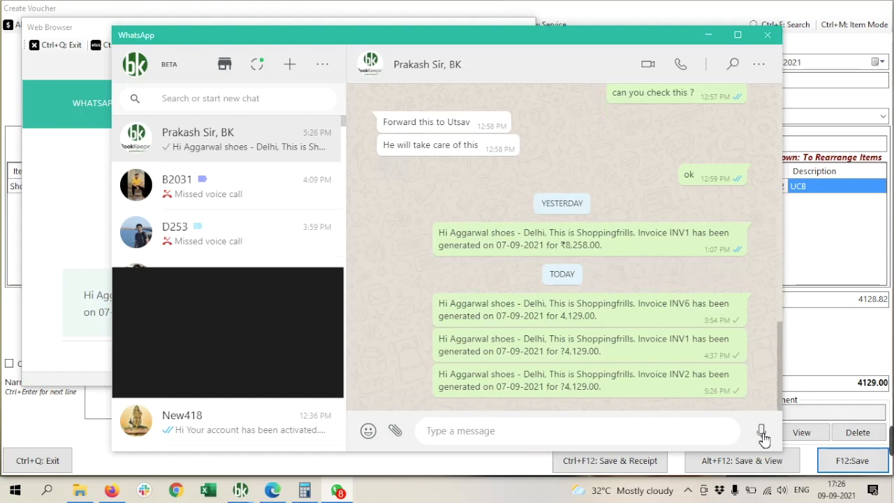